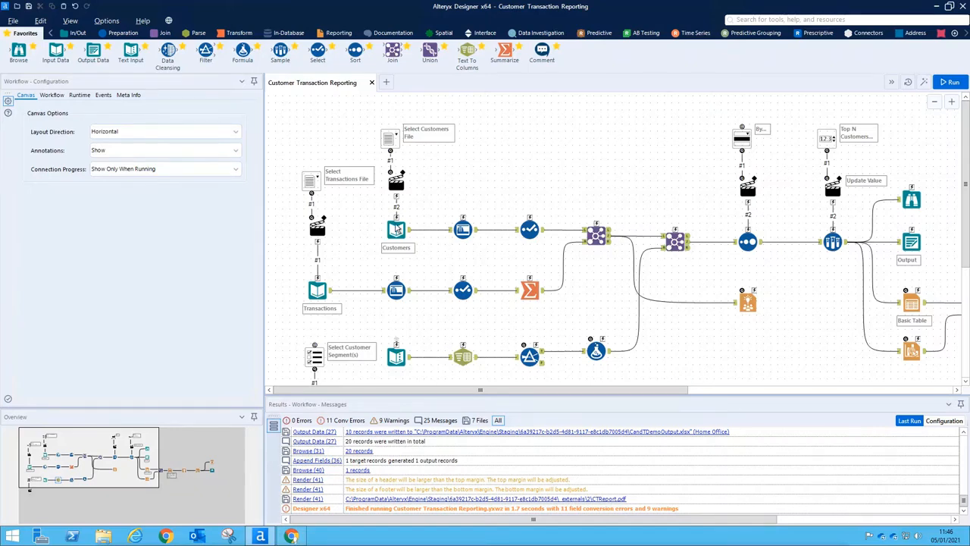
# Preview the Customers and Transactions inputs, the Customer_ID Join, and the final Browse (31) output
pyautogui.click(396, 230)
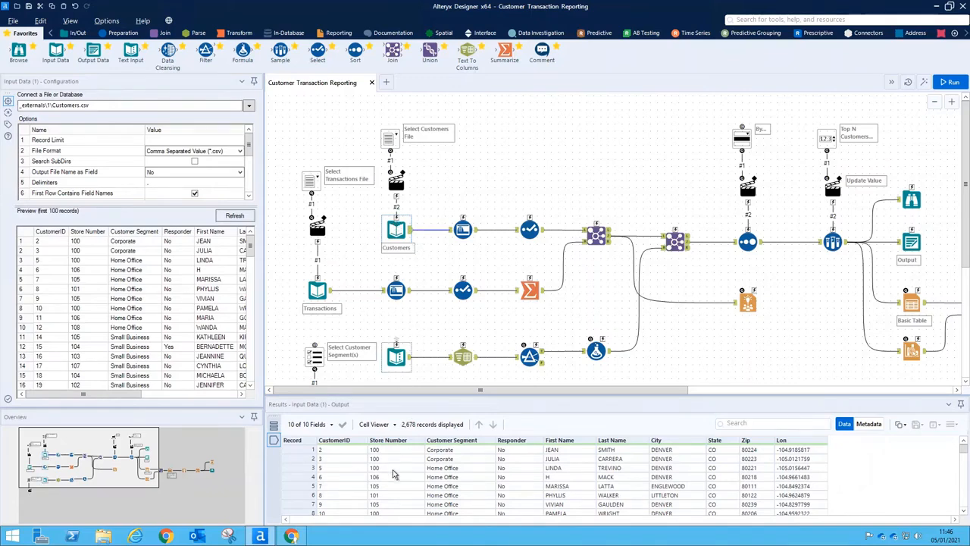
pyautogui.click(319, 286)
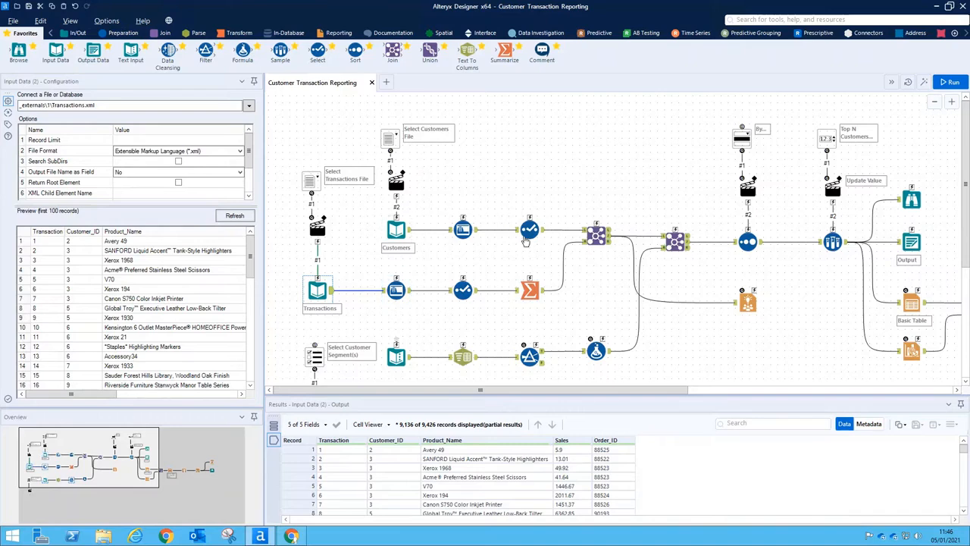
pyautogui.click(608, 238)
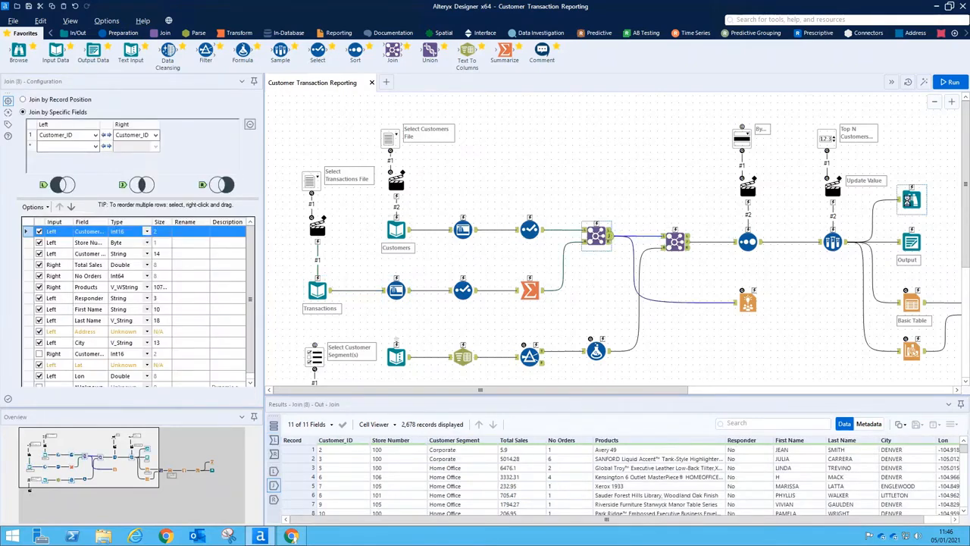
pyautogui.click(907, 200)
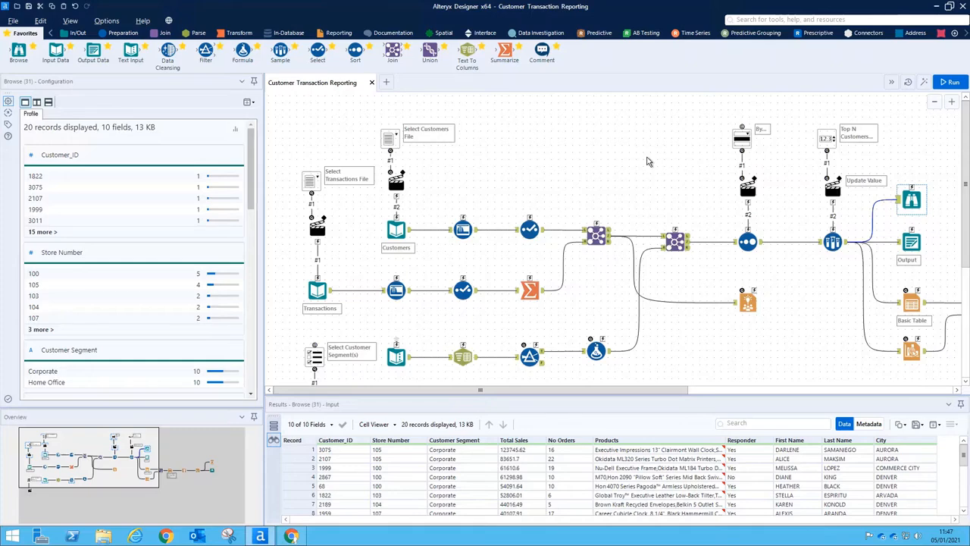
# Inspect the Select Customers File and Select Transactions File browse question settings
pyautogui.click(382, 141)
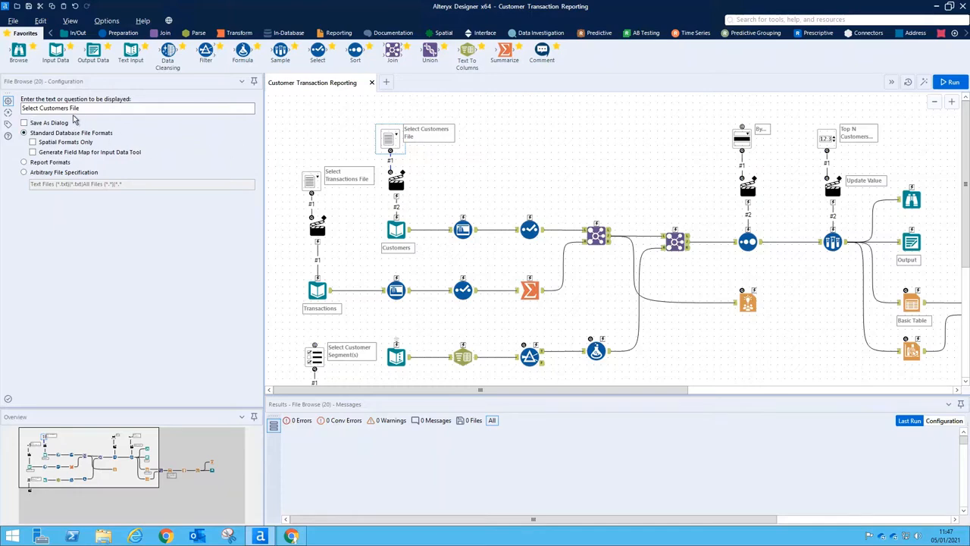
pyautogui.click(303, 178)
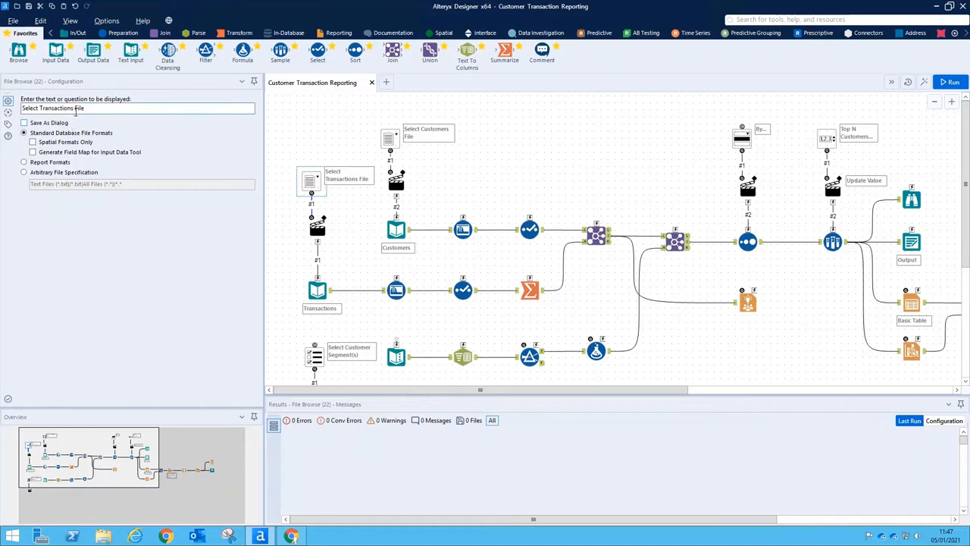
# Save the workflow as a copy to Continuum's private Gallery and acknowledge the confirmation
pyautogui.click(13, 21)
pyautogui.moveTo(46, 114)
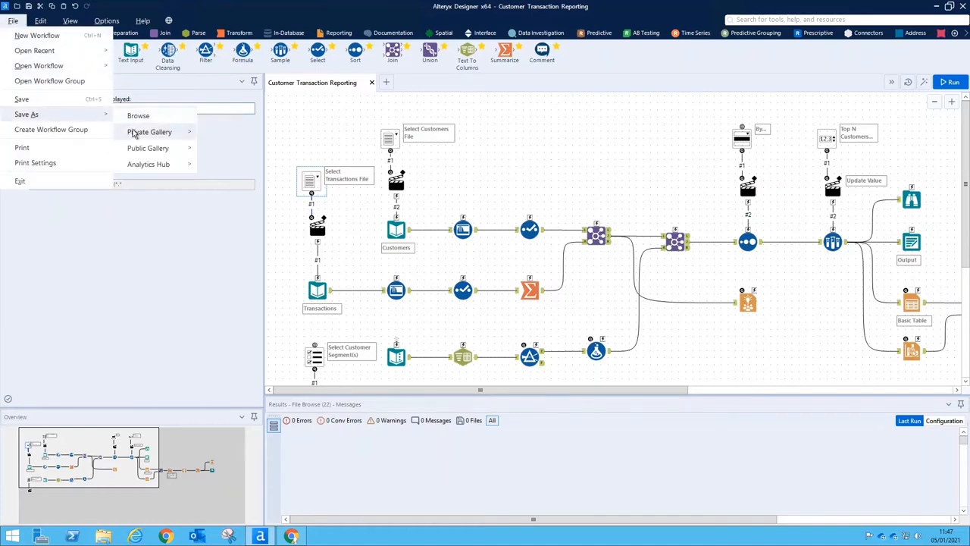
pyautogui.moveTo(152, 132)
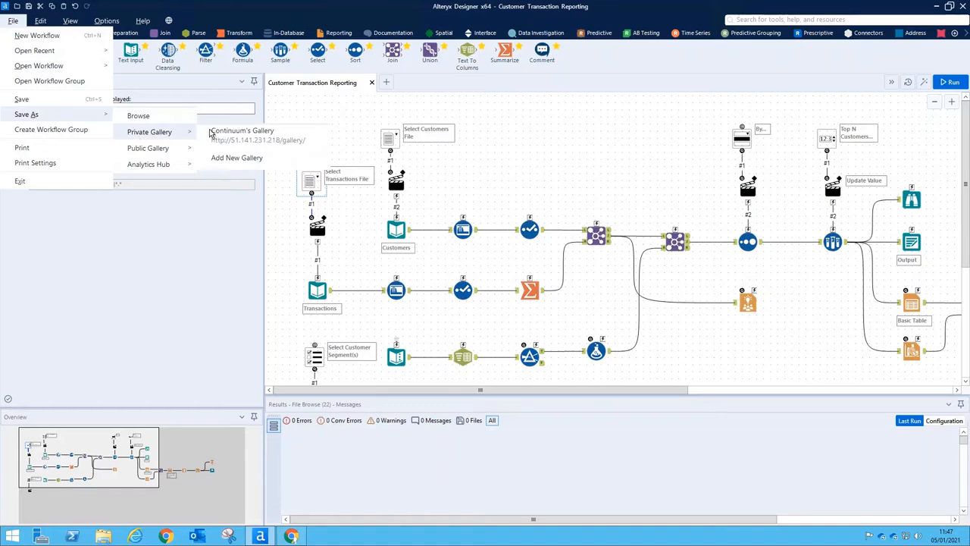
pyautogui.click(252, 142)
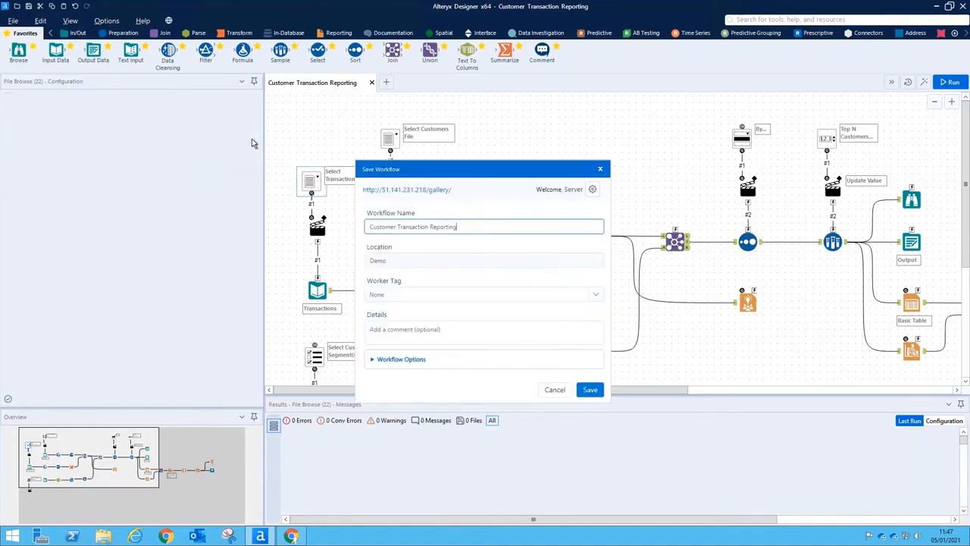
pyautogui.click(597, 392)
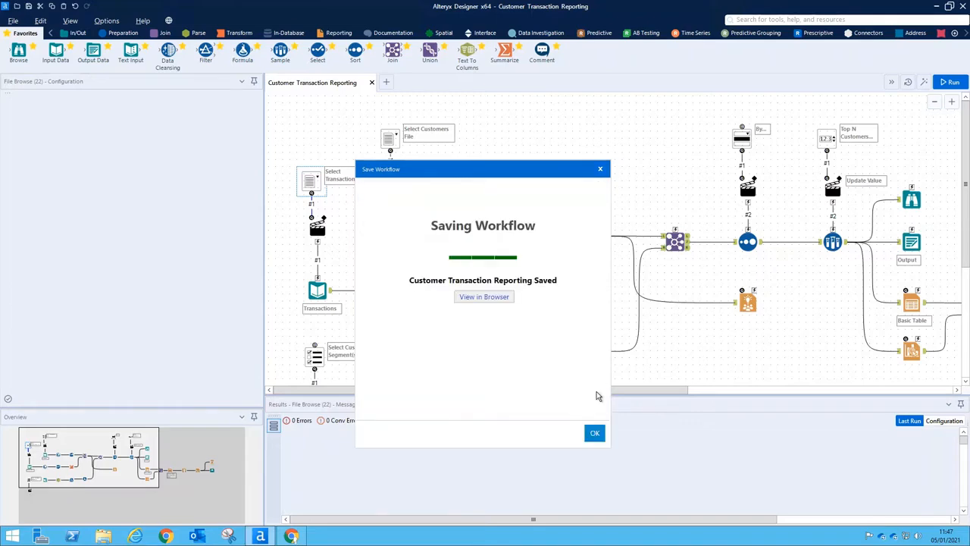
pyautogui.click(595, 432)
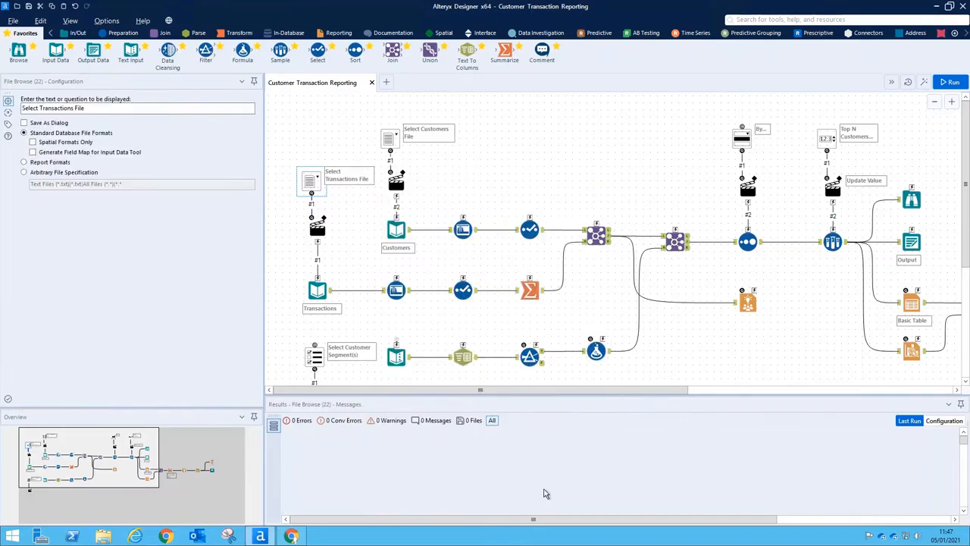
# In the browser, review the Demo private studio's nine workflows, then go to Collections
pyautogui.click(292, 536)
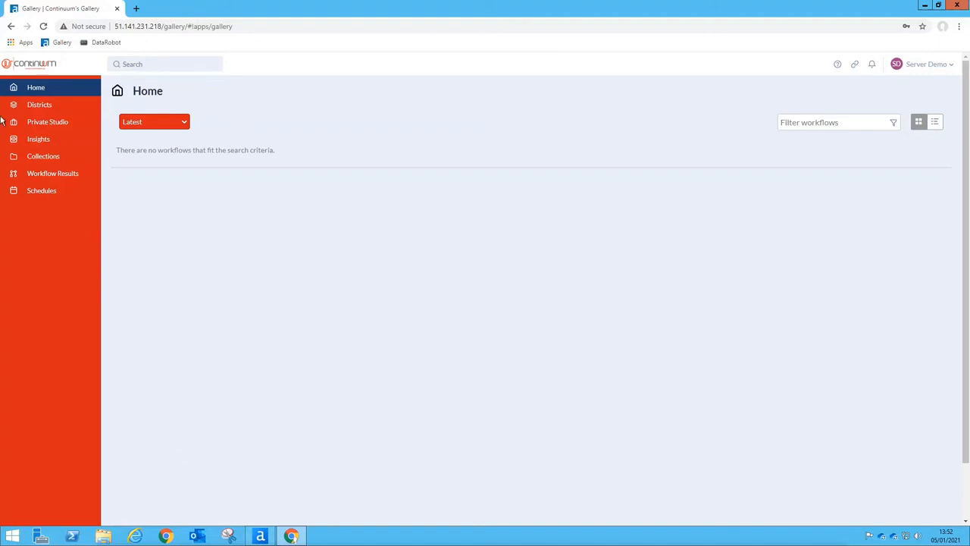
pyautogui.click(53, 126)
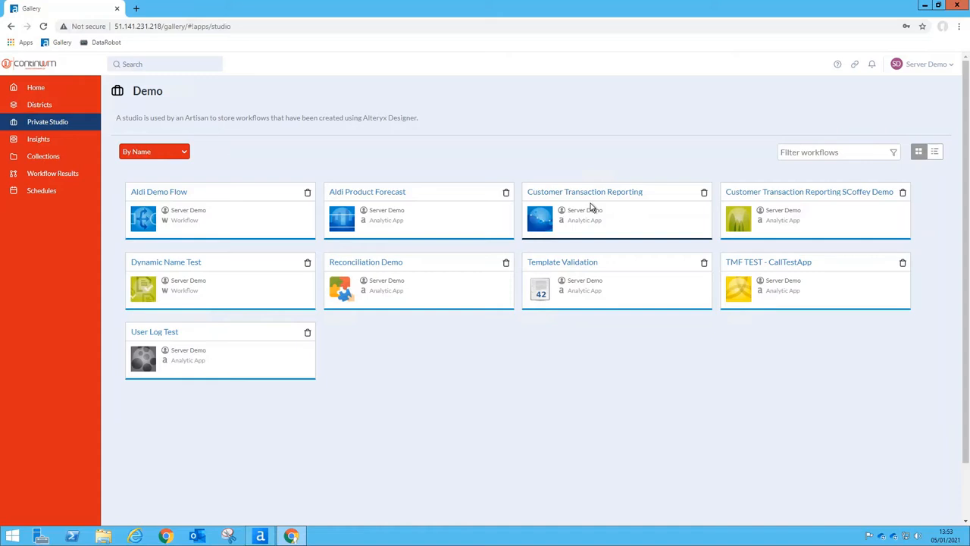
pyautogui.click(28, 160)
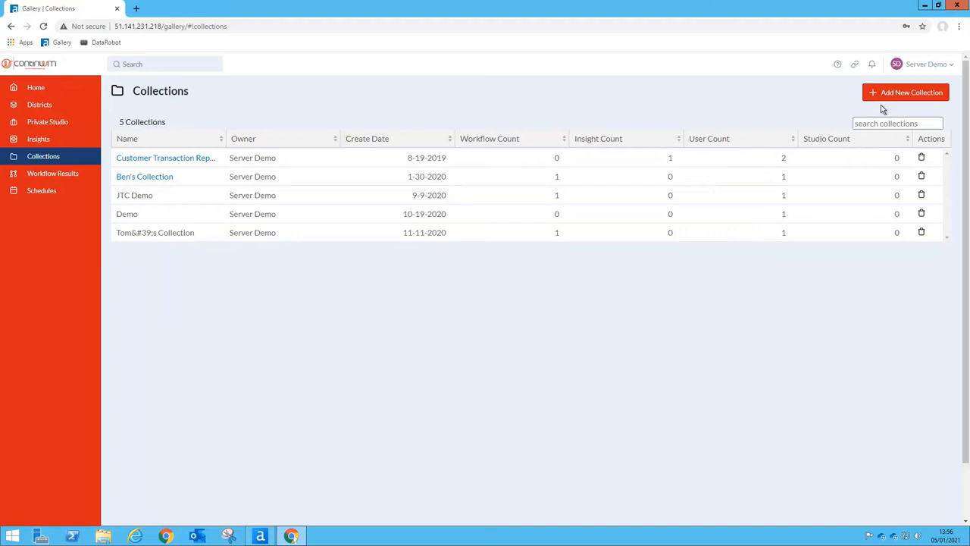
# Add a collection named 'Server Demo' in place of the default date name and open it
pyautogui.click(901, 97)
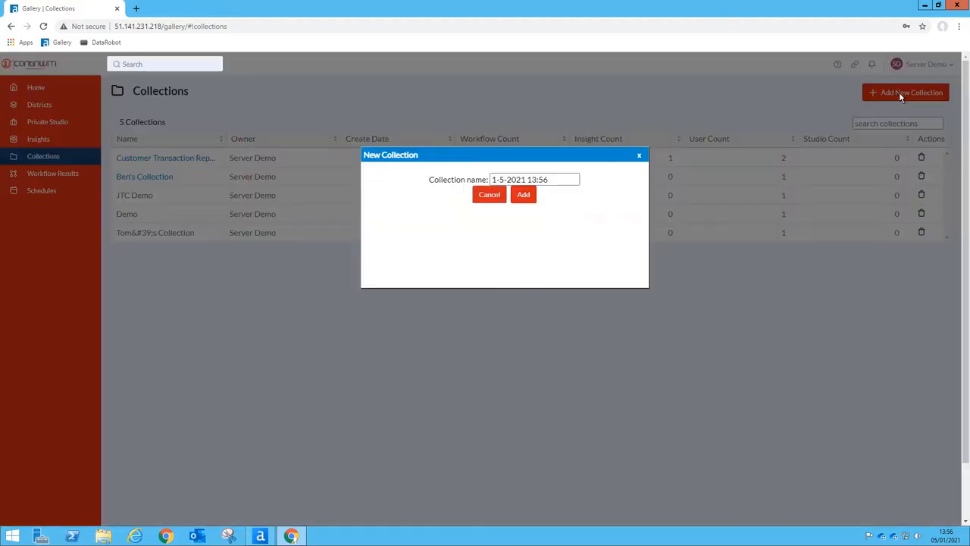
pyautogui.moveTo(570, 181); pyautogui.dragTo(437, 173)
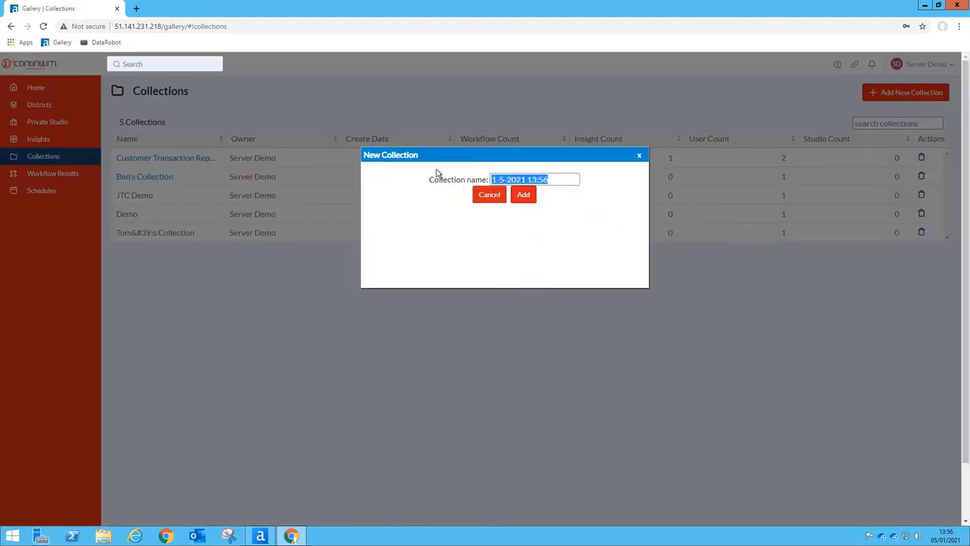
pyautogui.write('Server Demo')
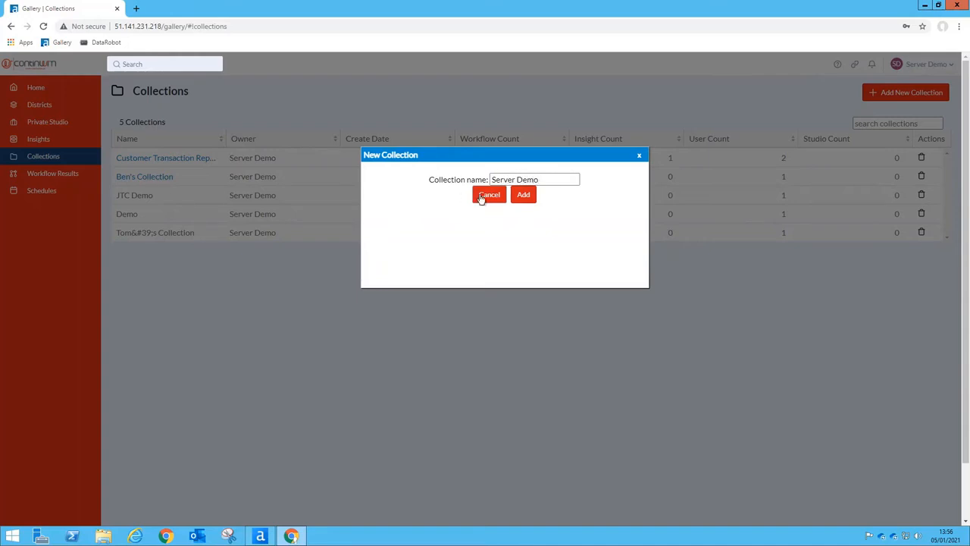
pyautogui.click(534, 195)
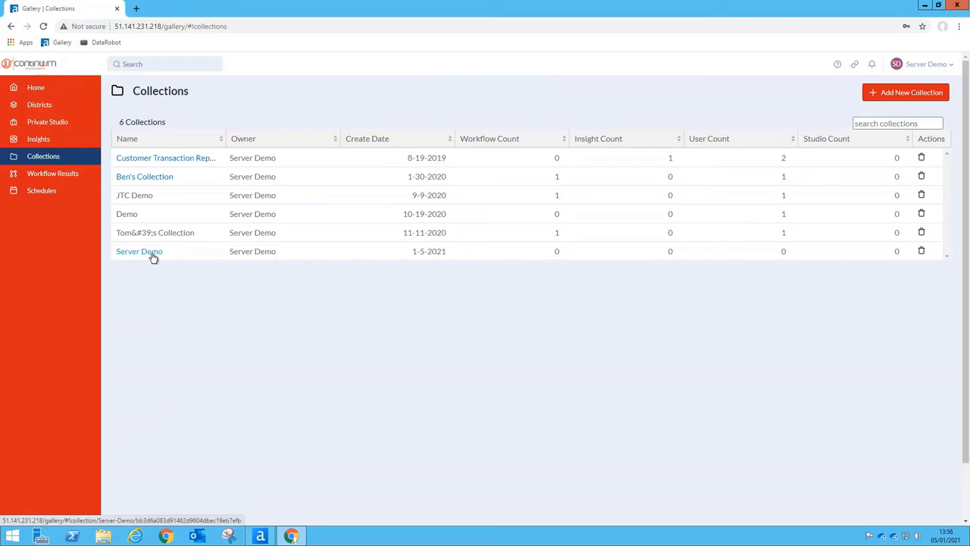
pyautogui.click(151, 256)
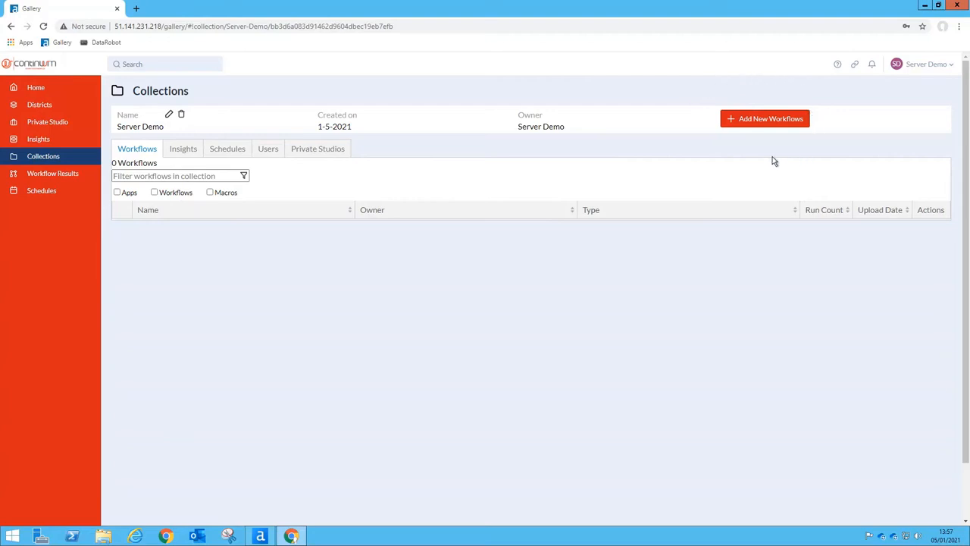
# Search 'customer traction', add Customer Transaction Reporting to Server Demo, and view its Users
pyautogui.click(766, 122)
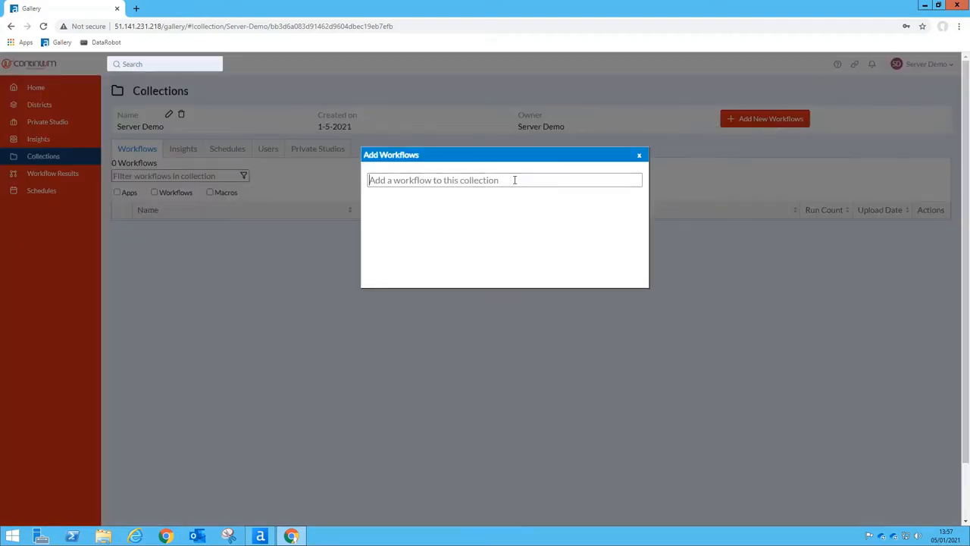
pyautogui.write('cust')
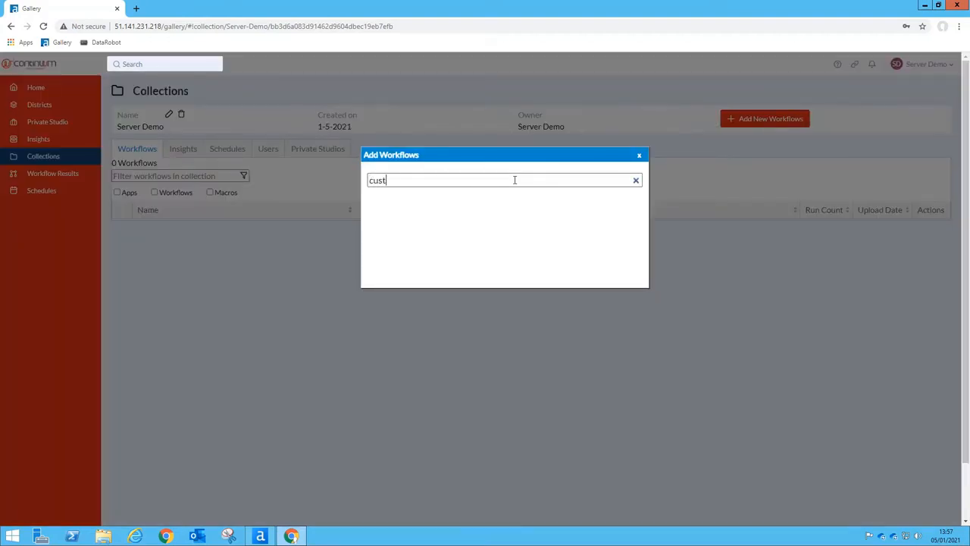
pyautogui.write('omer traction')
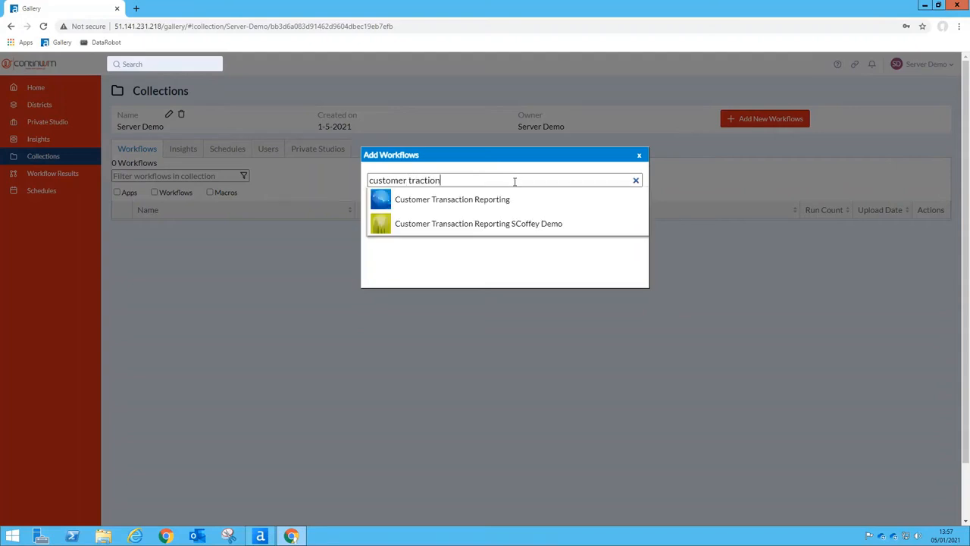
pyautogui.click(457, 200)
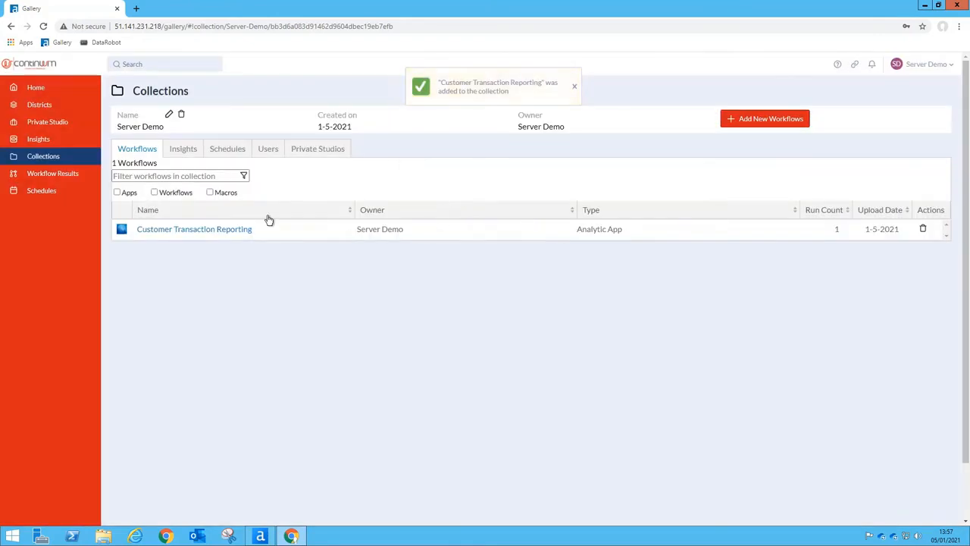
pyautogui.click(268, 150)
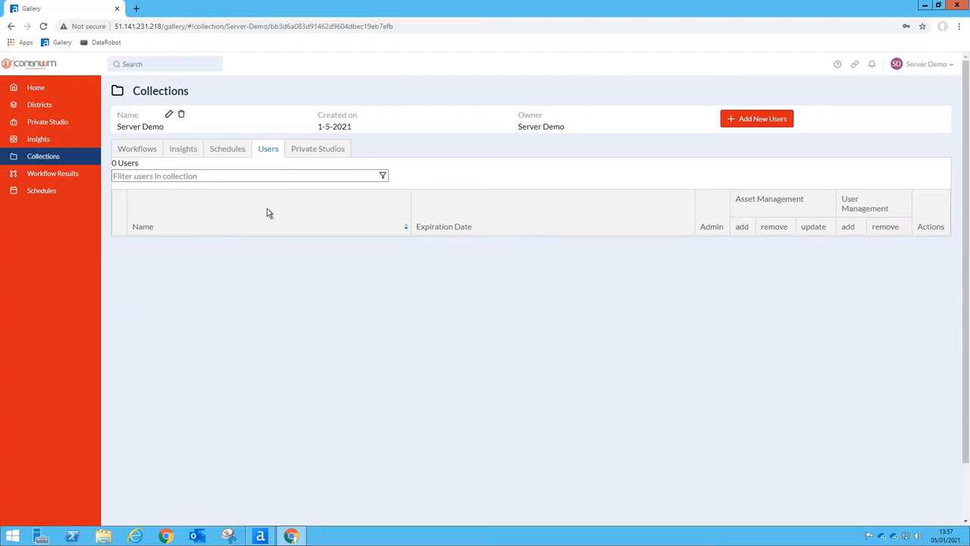
# Add the first user to Server Demo as a collection admin
pyautogui.click(770, 124)
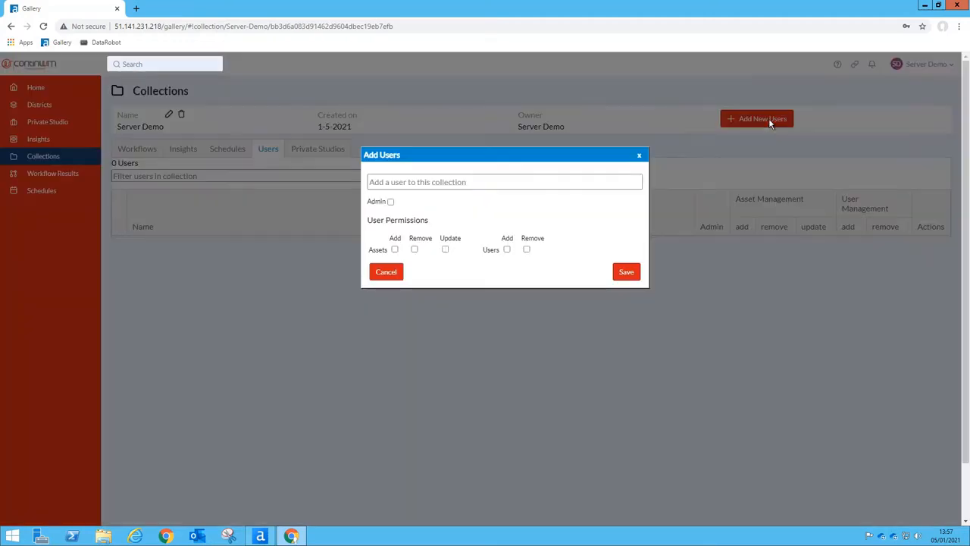
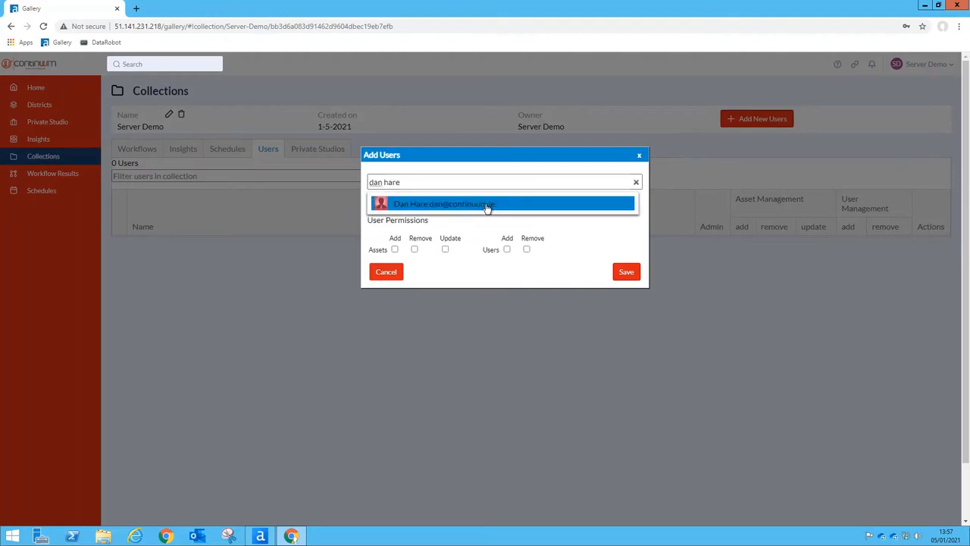
pyautogui.click(487, 205)
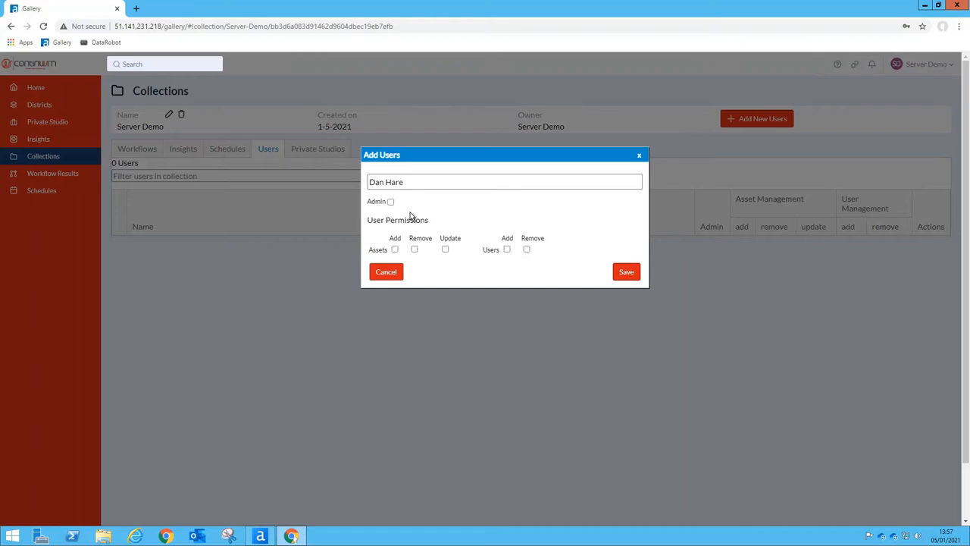
pyautogui.click(390, 202)
pyautogui.click(625, 274)
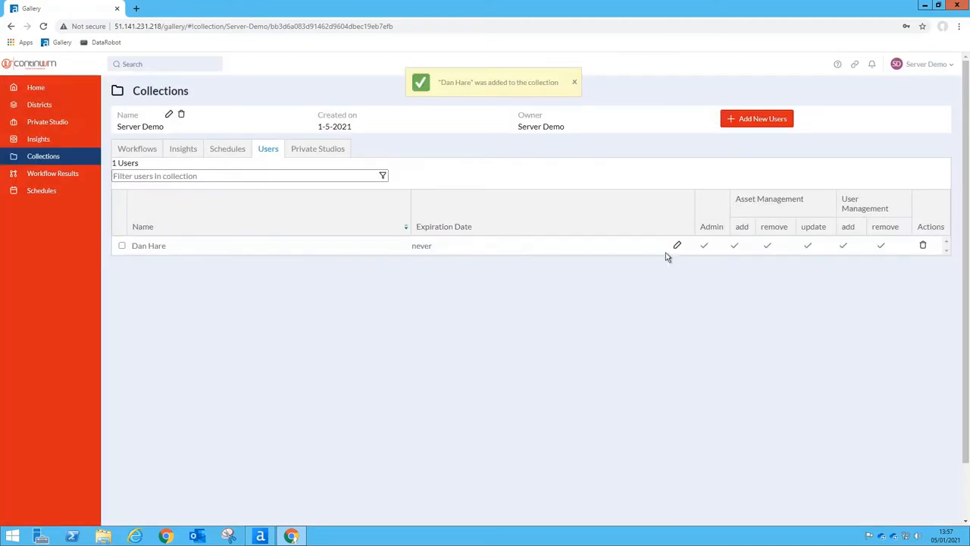
# Add a second user with no extra permissions, then return to the workflows list
pyautogui.click(754, 121)
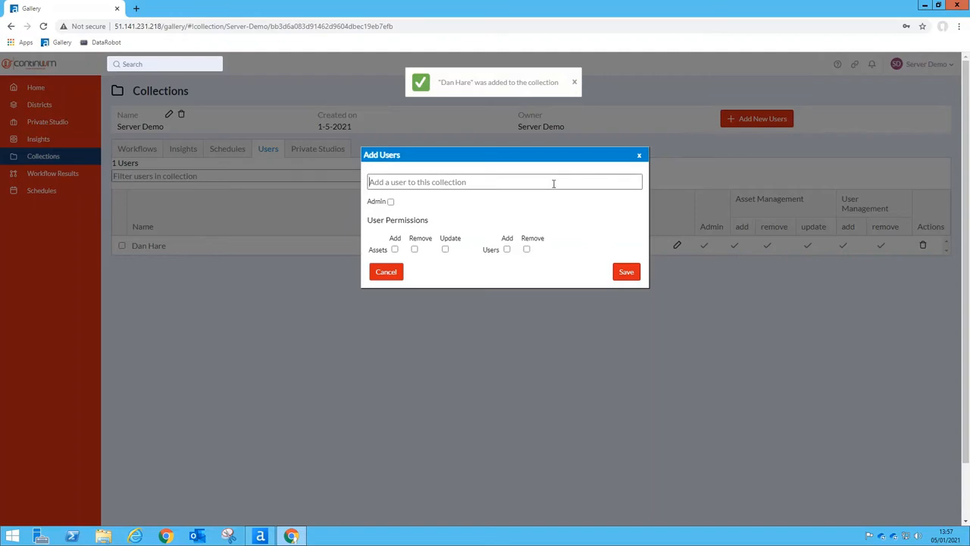
pyautogui.write('Dm')
pyautogui.press('BackSpace')
pyautogui.press('BackSpace')
pyautogui.write('d')
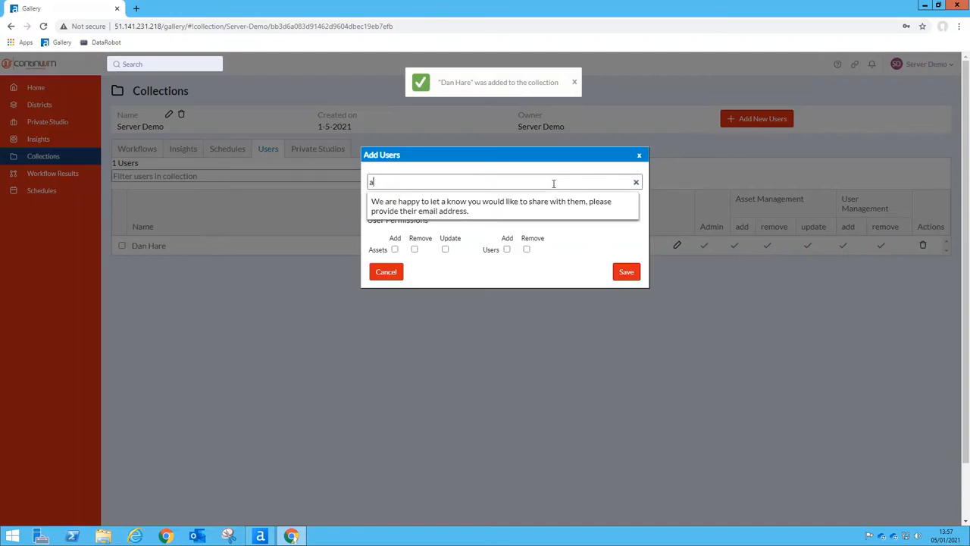
pyautogui.press('BackSpace')
pyautogui.write('David')
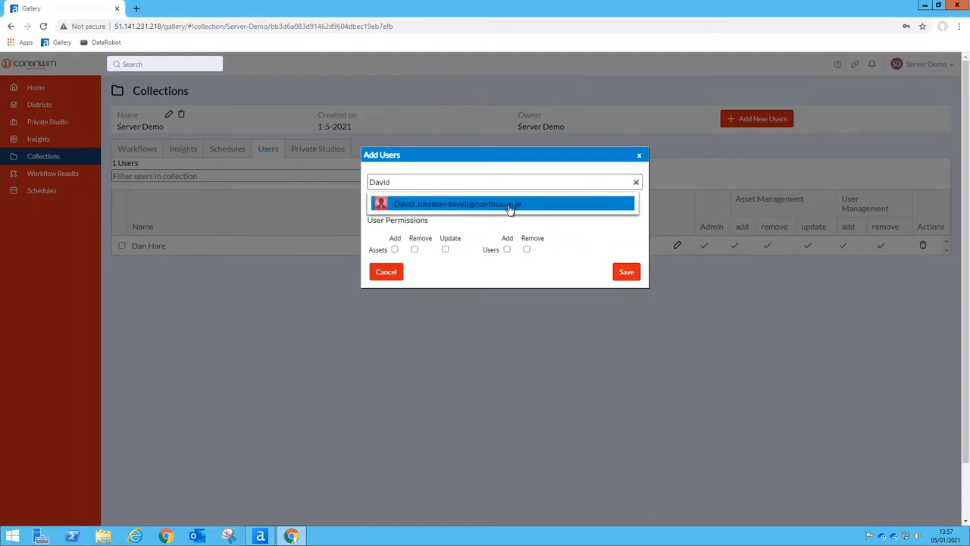
pyautogui.click(501, 203)
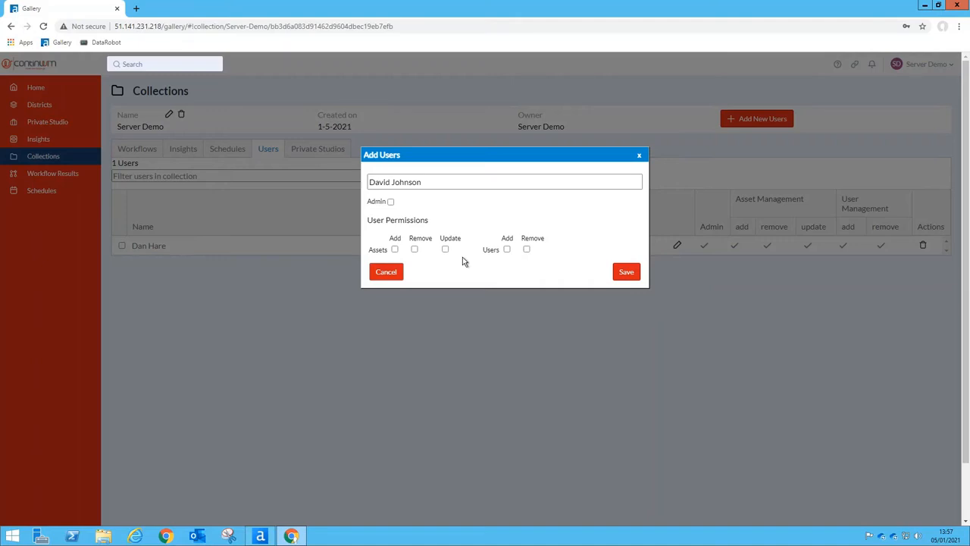
pyautogui.click(627, 272)
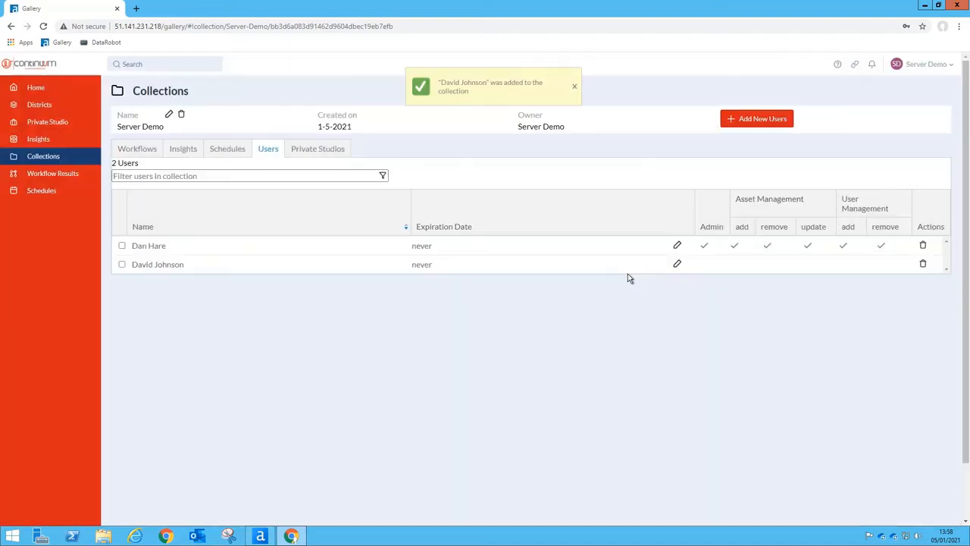
pyautogui.click(131, 151)
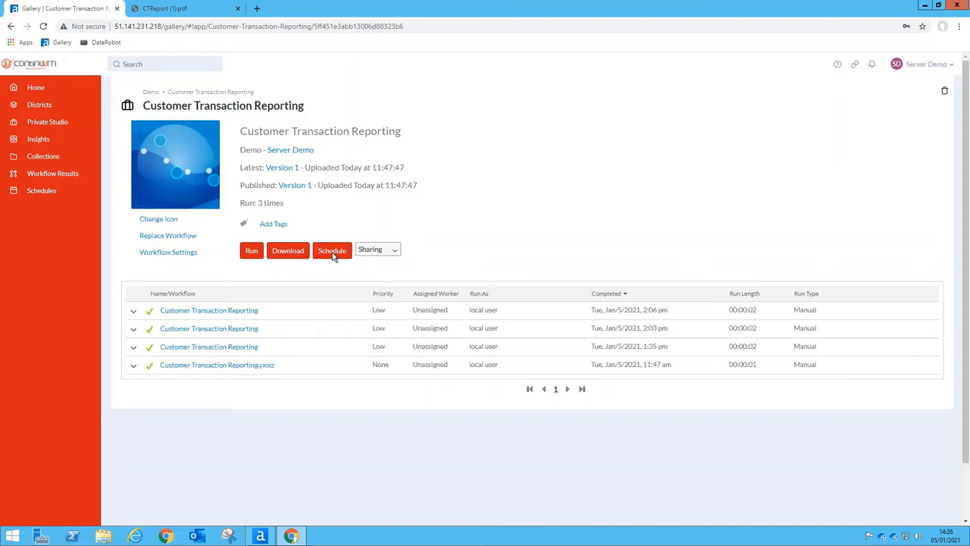
# Check the app's Version 1 history without changes, then open its Run form
pyautogui.click(282, 168)
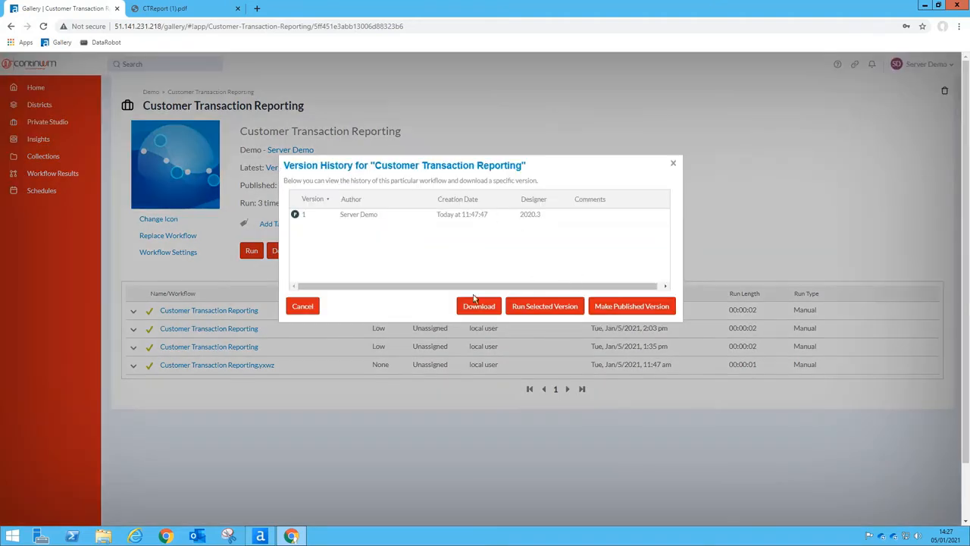
pyautogui.click(305, 308)
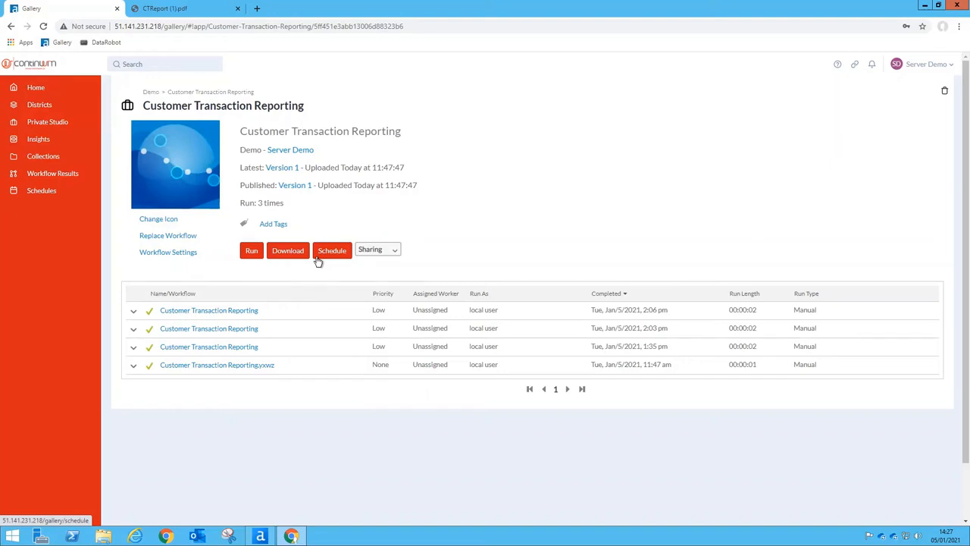
pyautogui.click(250, 256)
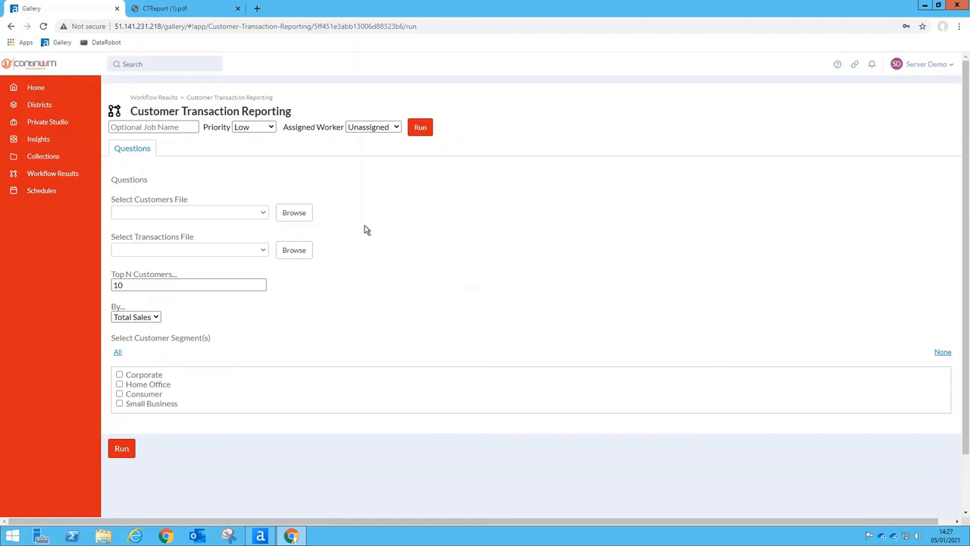
# Choose Customers.csv as the customers file and Transactions.xml as the transactions file
pyautogui.click(294, 213)
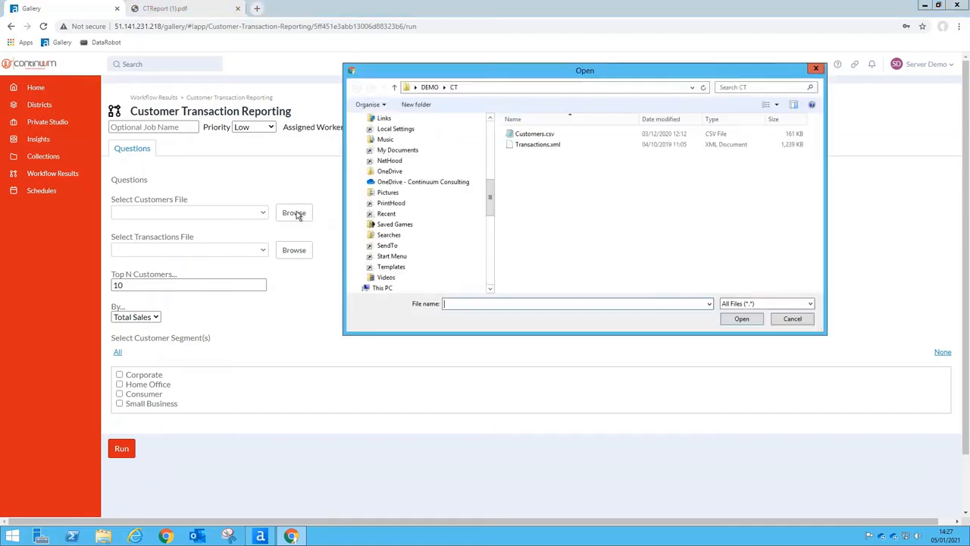
pyautogui.doubleClick(548, 137)
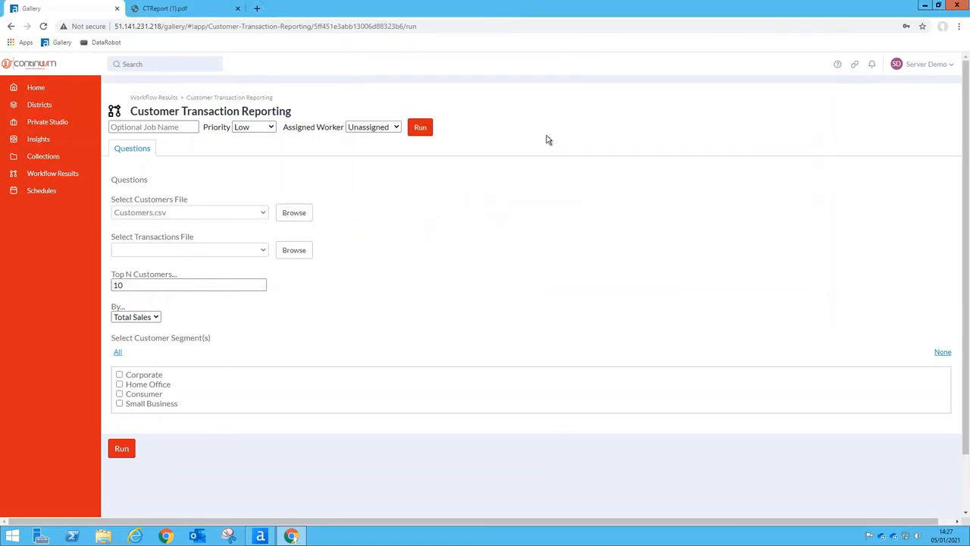
pyautogui.click(301, 251)
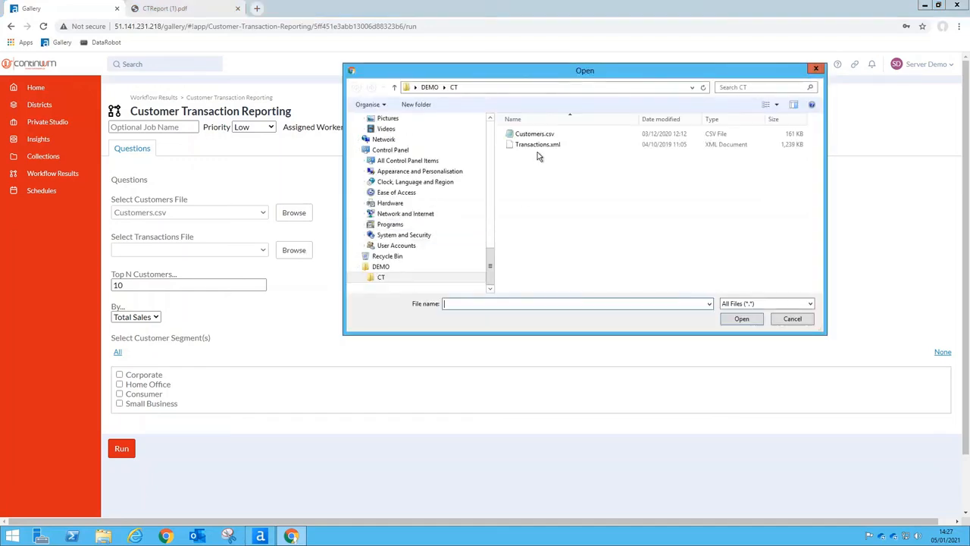
pyautogui.doubleClick(541, 147)
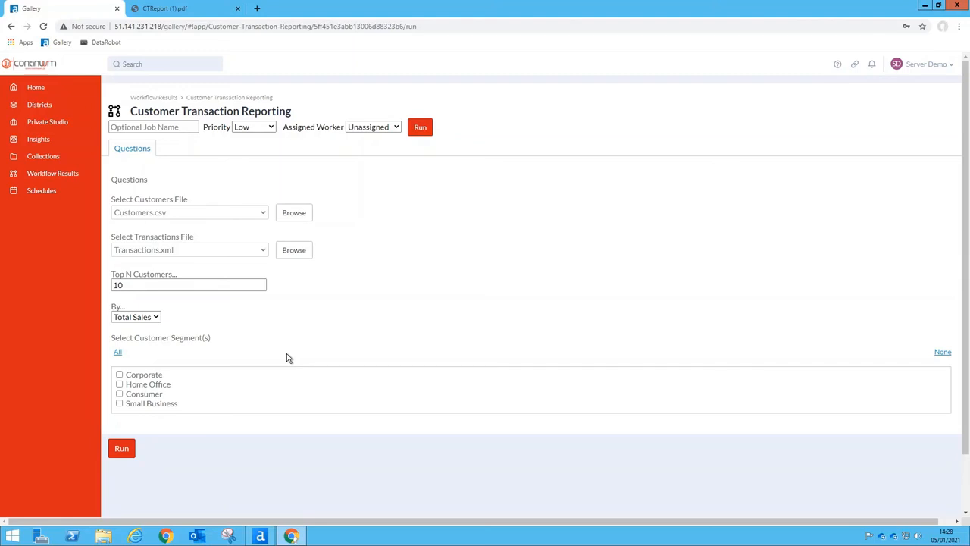
# Run the app with Top N 30, ranked by No Orders, for Corporate and Home Office segments
pyautogui.click(166, 286)
pyautogui.press('BackSpace')
pyautogui.press('BackSpace')
pyautogui.write('30')
pyautogui.click(150, 319)
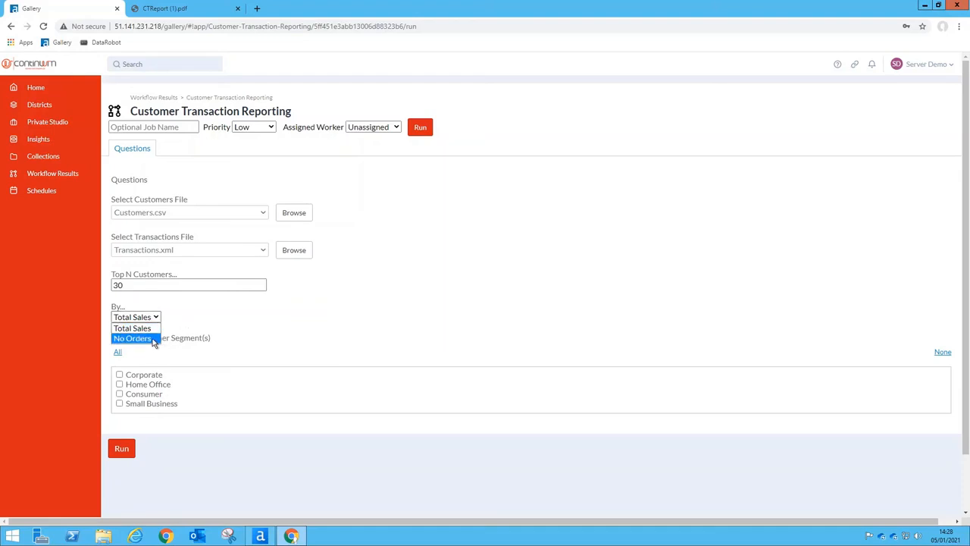
pyautogui.click(154, 339)
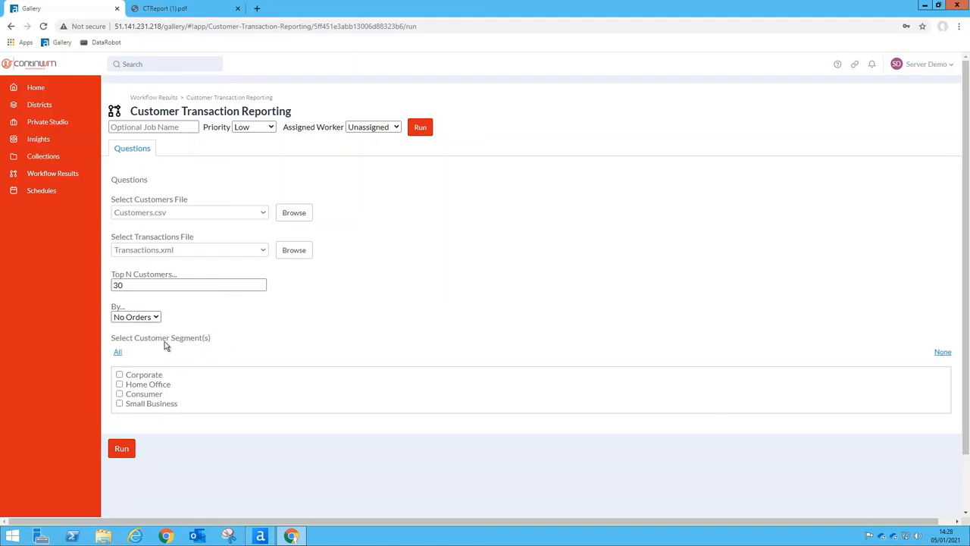
pyautogui.click(119, 375)
pyautogui.click(120, 385)
pyautogui.click(124, 449)
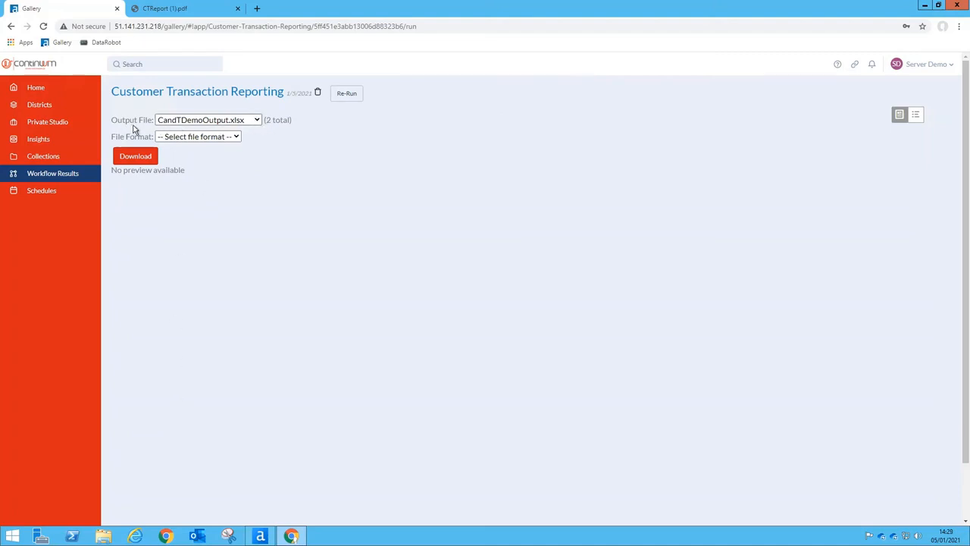
# Download the _externals\2\CTReport.pdf output in pdf format and open the downloaded file
pyautogui.click(254, 123)
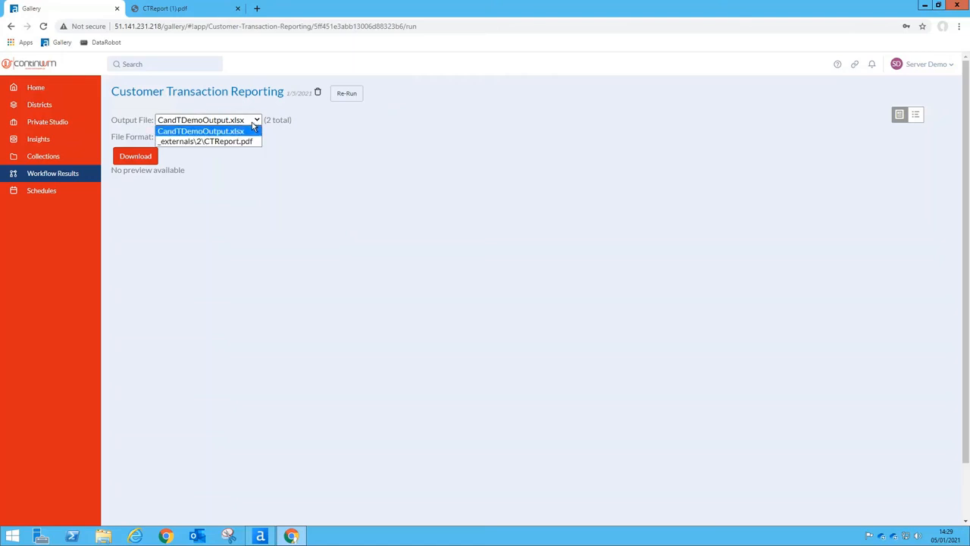
pyautogui.click(236, 142)
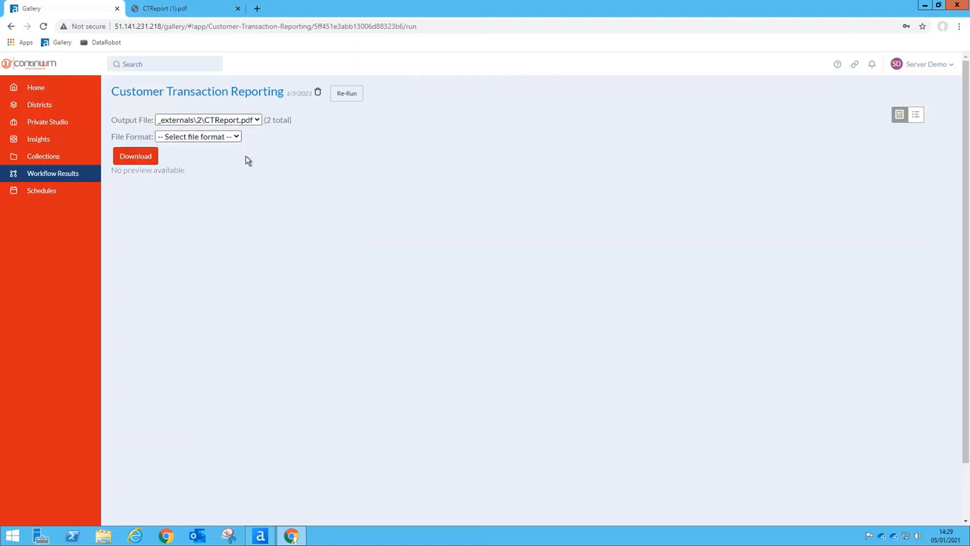
pyautogui.click(204, 138)
pyautogui.click(199, 158)
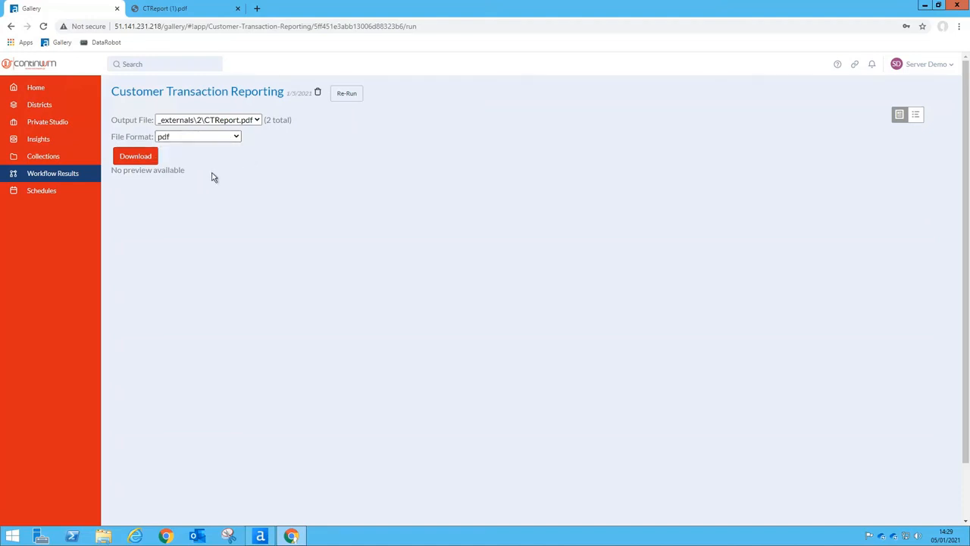
pyautogui.click(143, 162)
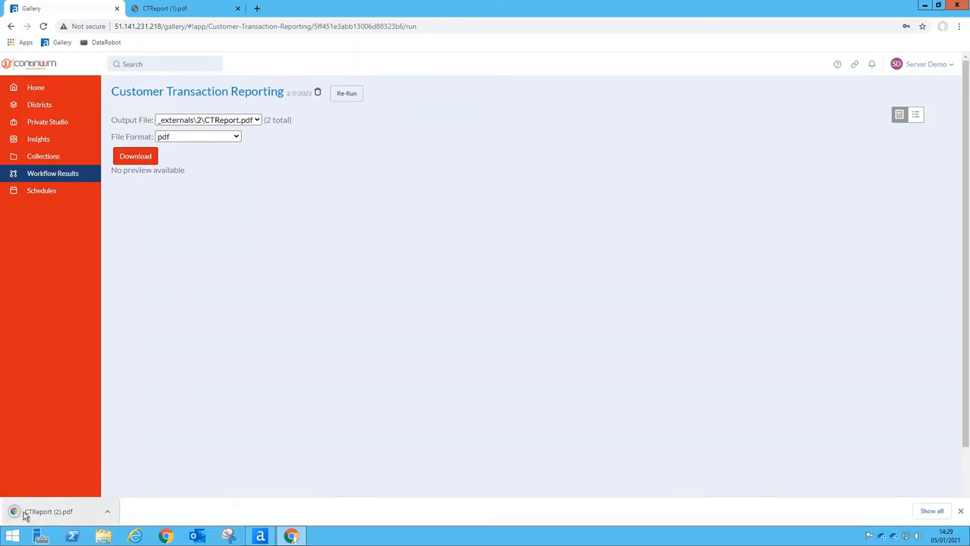
pyautogui.click(43, 514)
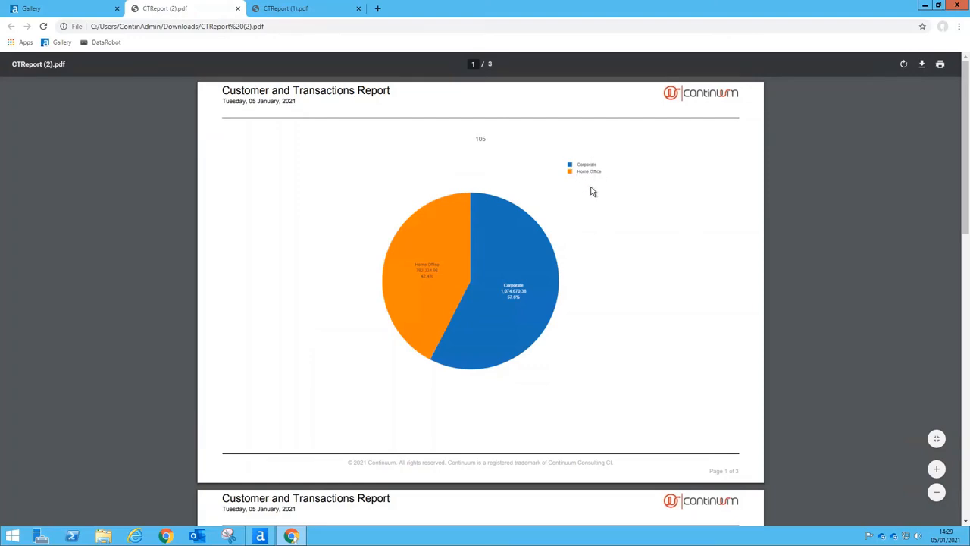
# Review the pie chart and customer tables in CTReport (2).pdf, then close its tab
pyautogui.scroll(-5, 591, 198)
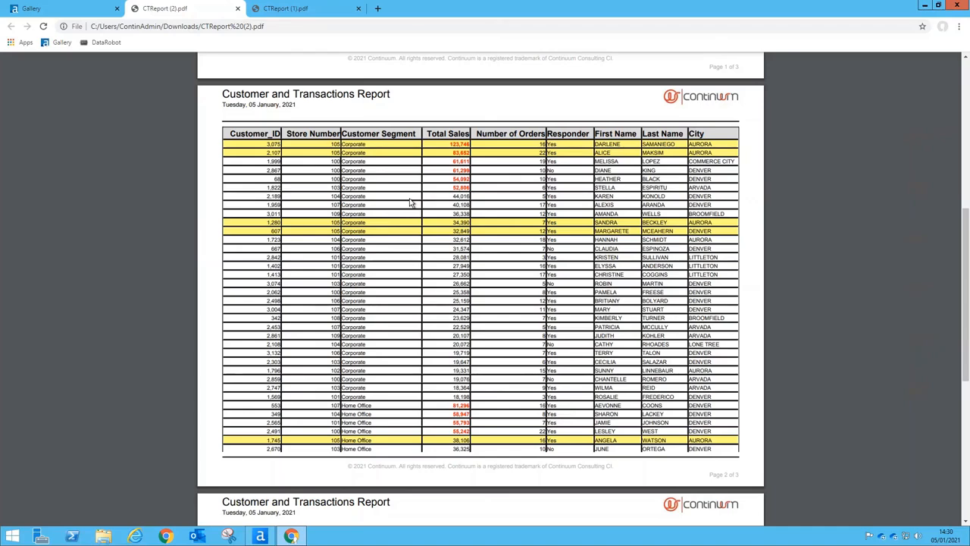
pyautogui.scroll(-4, 410, 203)
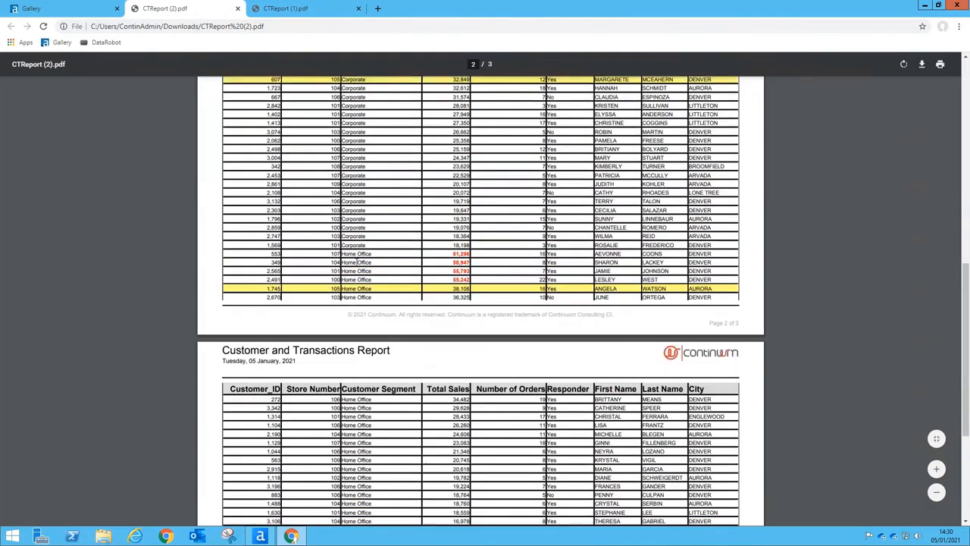
pyautogui.scroll(1, 354, 261)
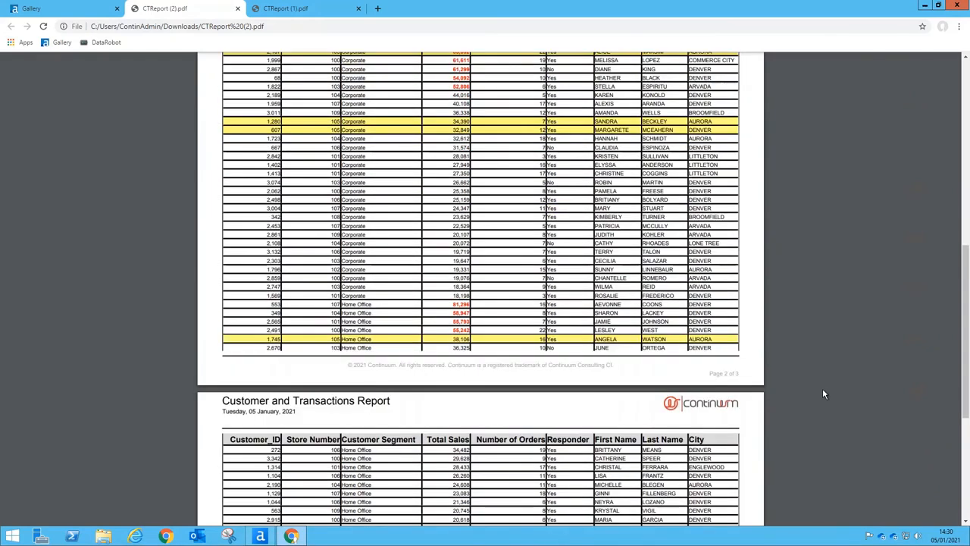
pyautogui.scroll(-1, 820, 393)
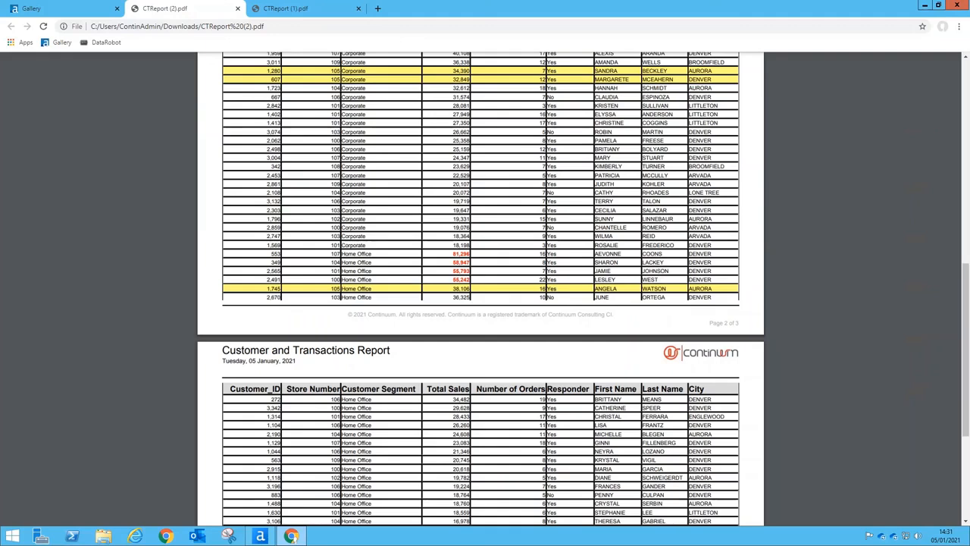
pyautogui.hotkey('ctrl', 'w')
pyautogui.scroll(3, 776, 284)
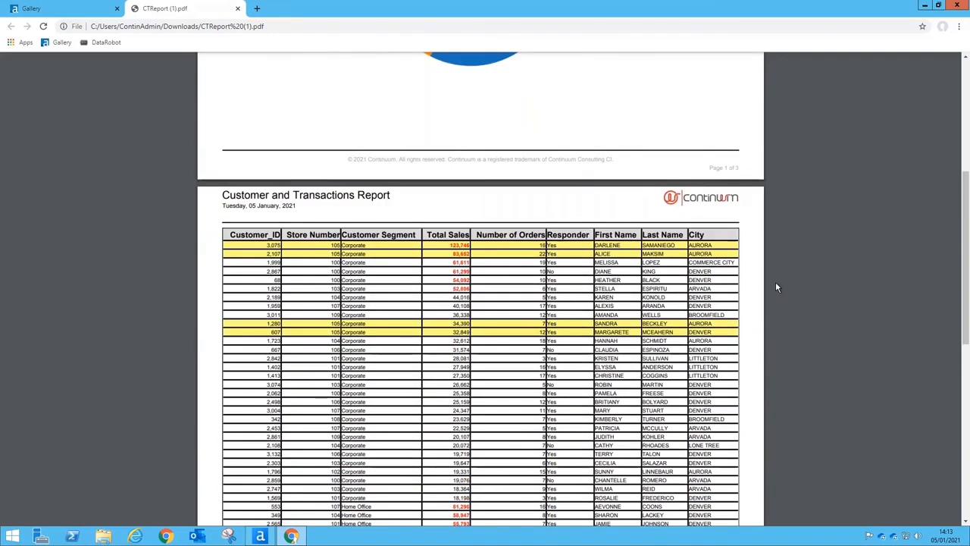